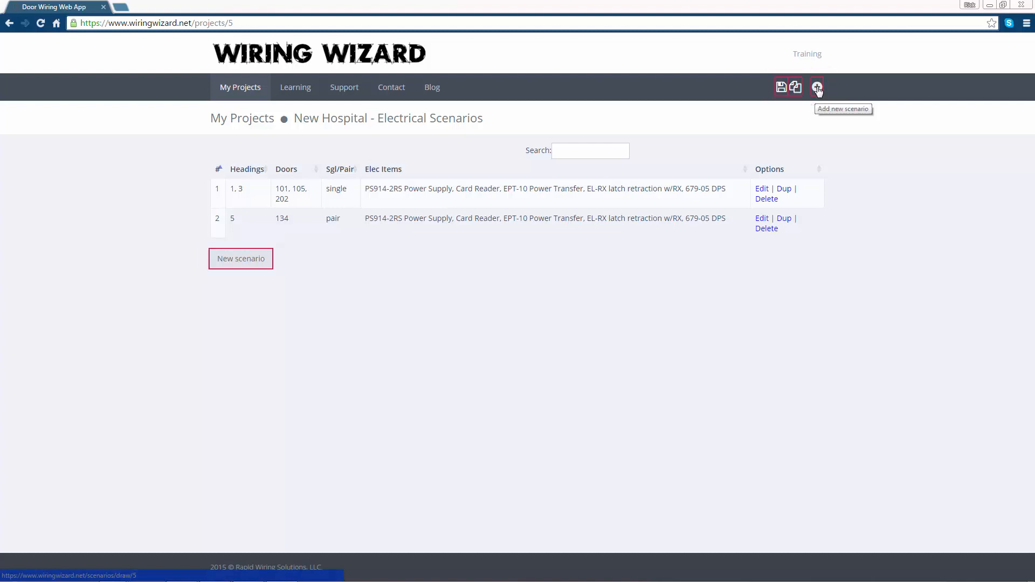
Step: Add a new scenario to the New Hospital project and save a row with heading 4 and door 404
{"action": "left_click", "coordinate": [818, 88]}
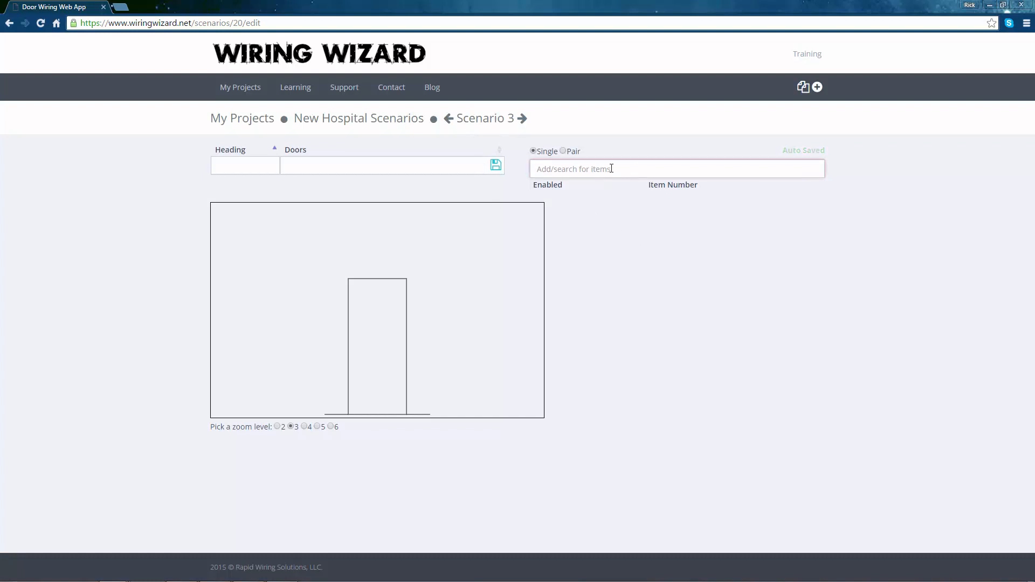
{"action": "type", "text": "4"}
{"action": "key", "text": "Tab"}
{"action": "type", "text": "404"}
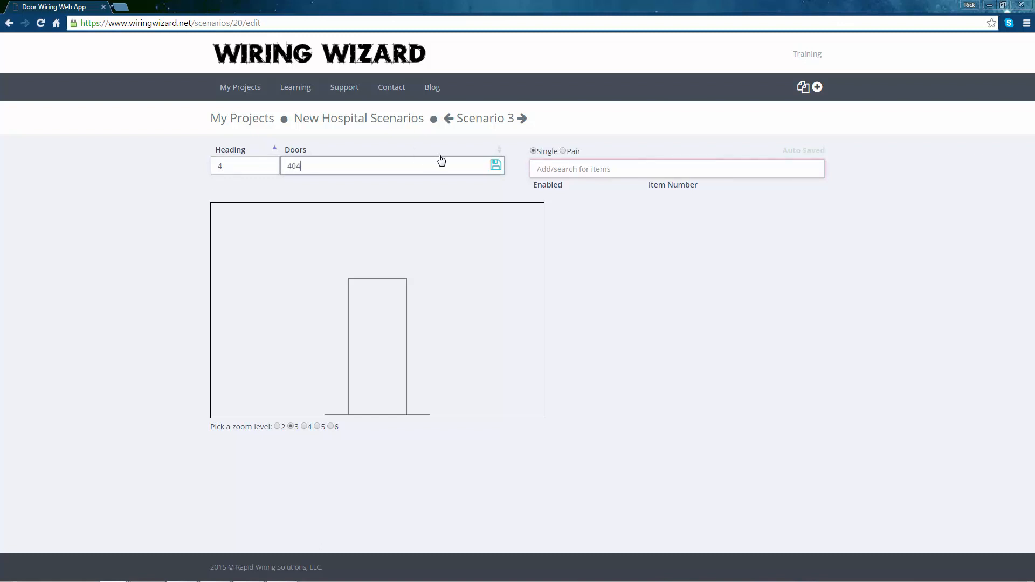
{"action": "left_click", "coordinate": [495, 165]}
Step: Add the 10G71RX-24 Elec Lock FSecure and the CC8 Hinge to the scenario's items
{"action": "type", "text": "10g71"}
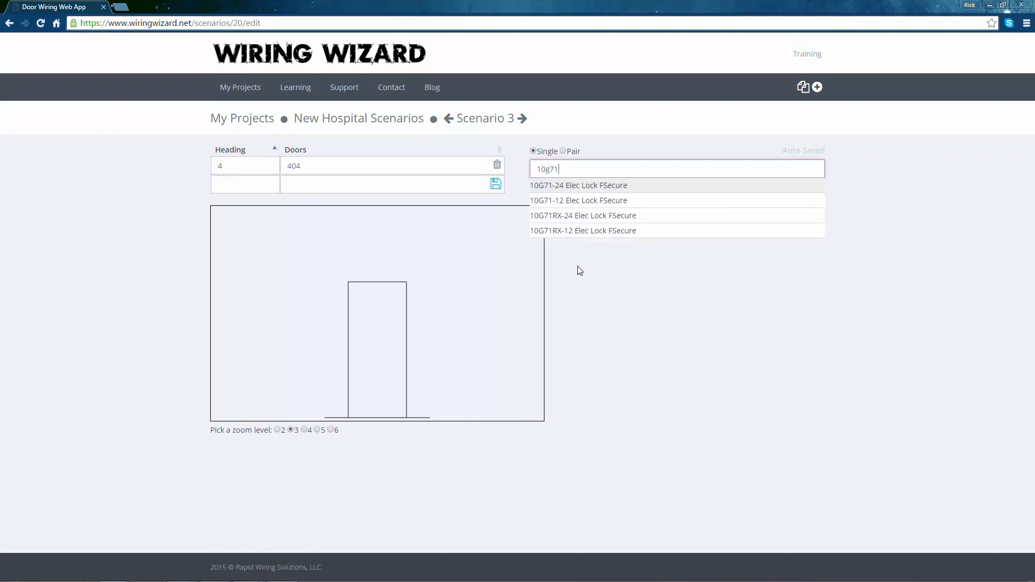
{"action": "left_click", "coordinate": [593, 216]}
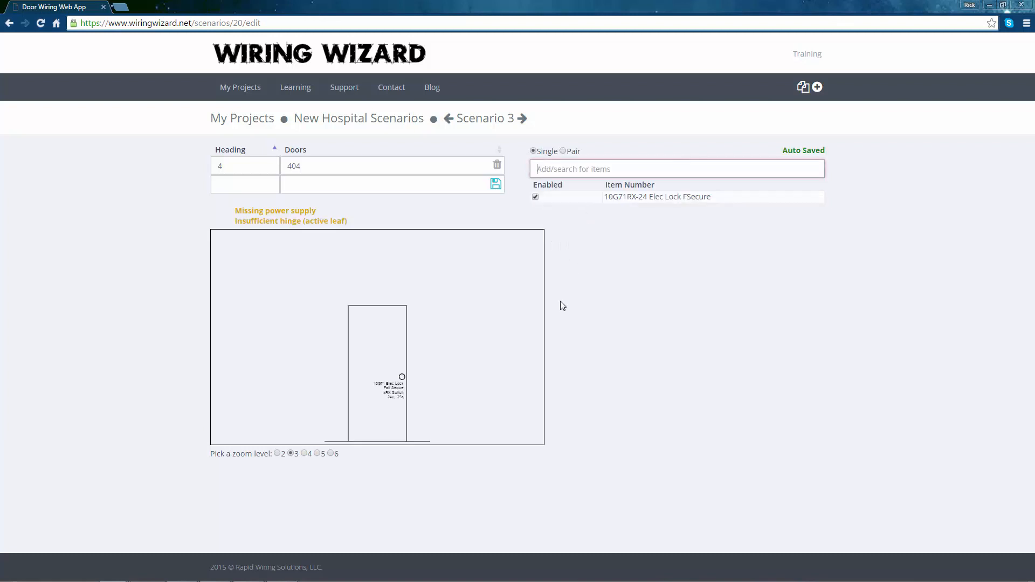
{"action": "type", "text": "cc8"}
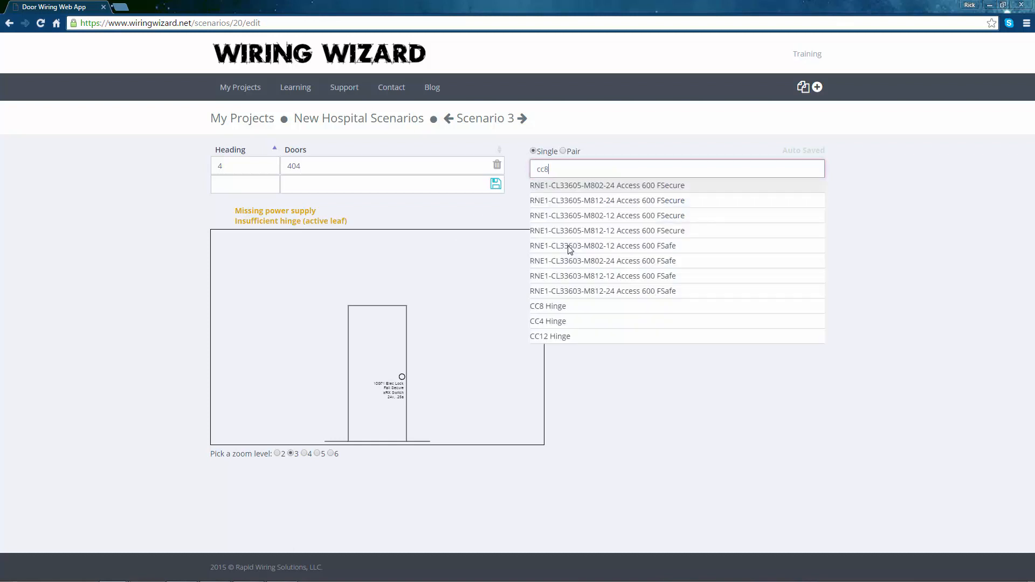
{"action": "key", "text": "Return"}
Step: Add the BPS24-1 Power Supply, Card Reader and 3287 DPS to the scenario's items
{"action": "type", "text": "bps24"}
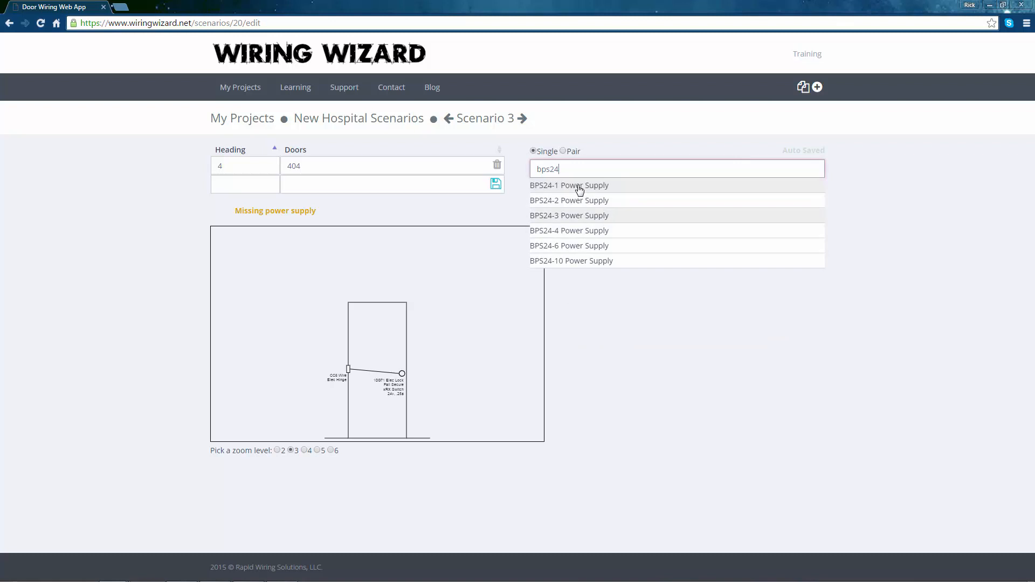
{"action": "left_click", "coordinate": [575, 187]}
{"action": "type", "text": "card"}
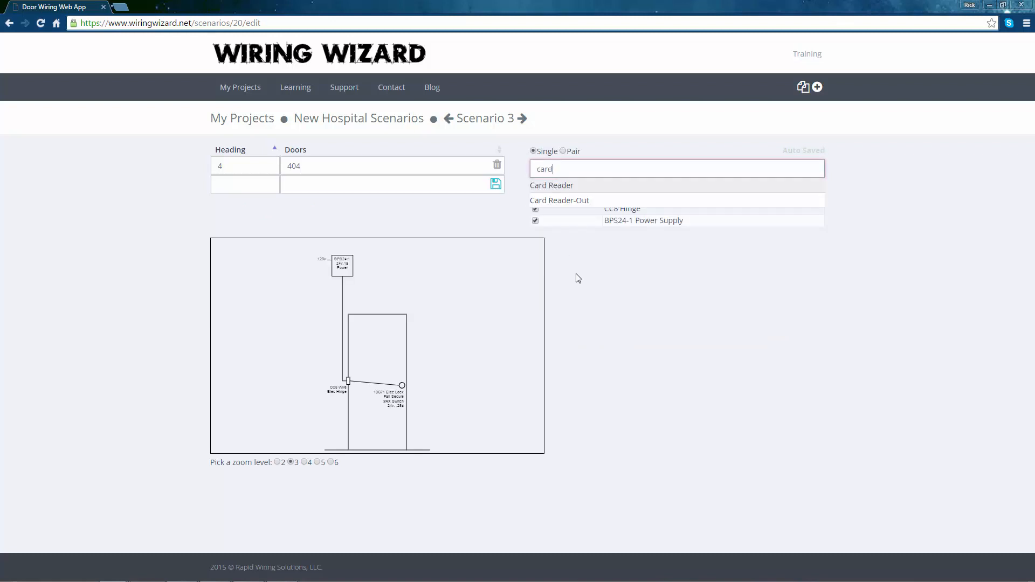
{"action": "key", "text": "Return"}
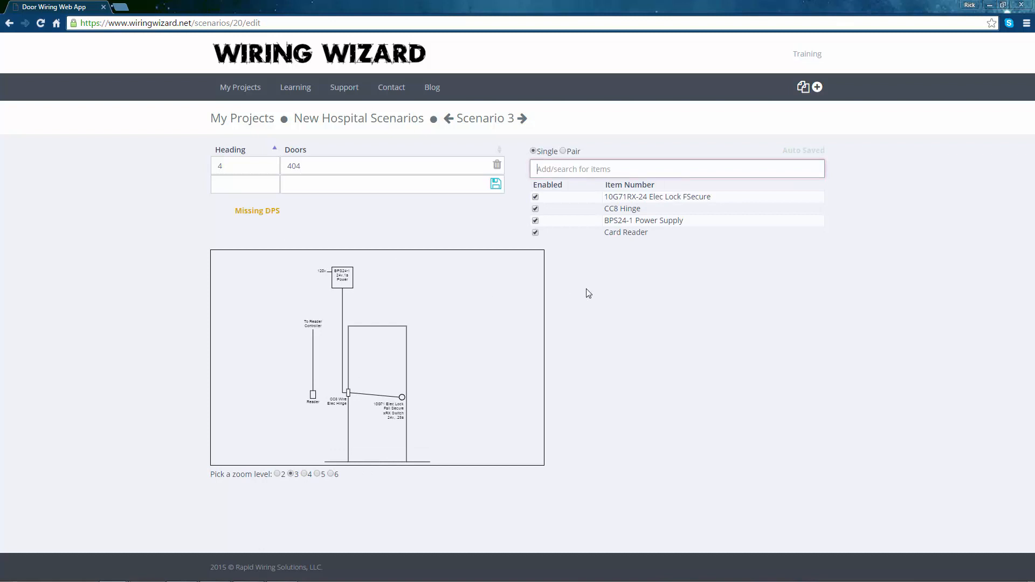
{"action": "type", "text": "3287"}
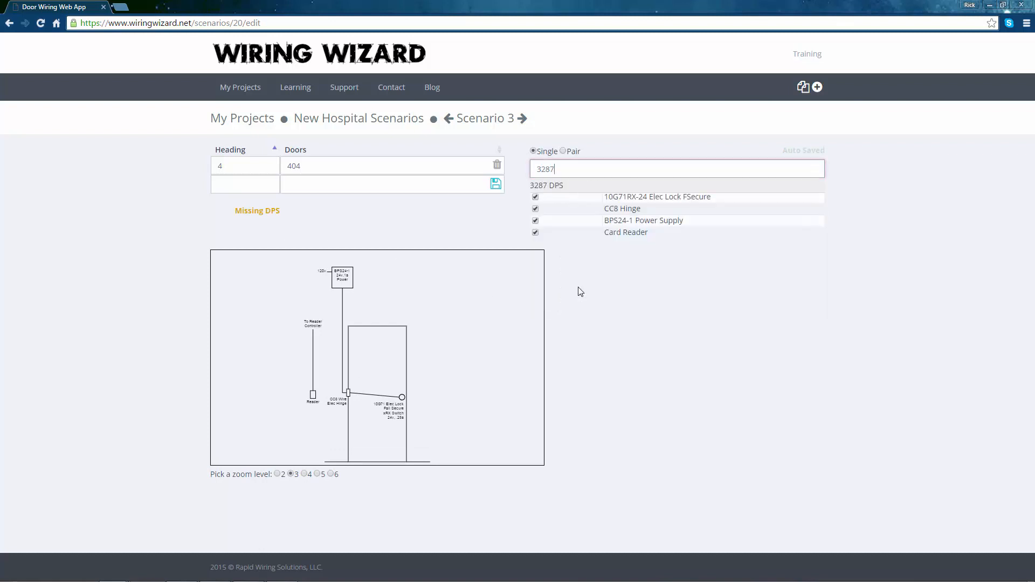
{"action": "left_click", "coordinate": [559, 187]}
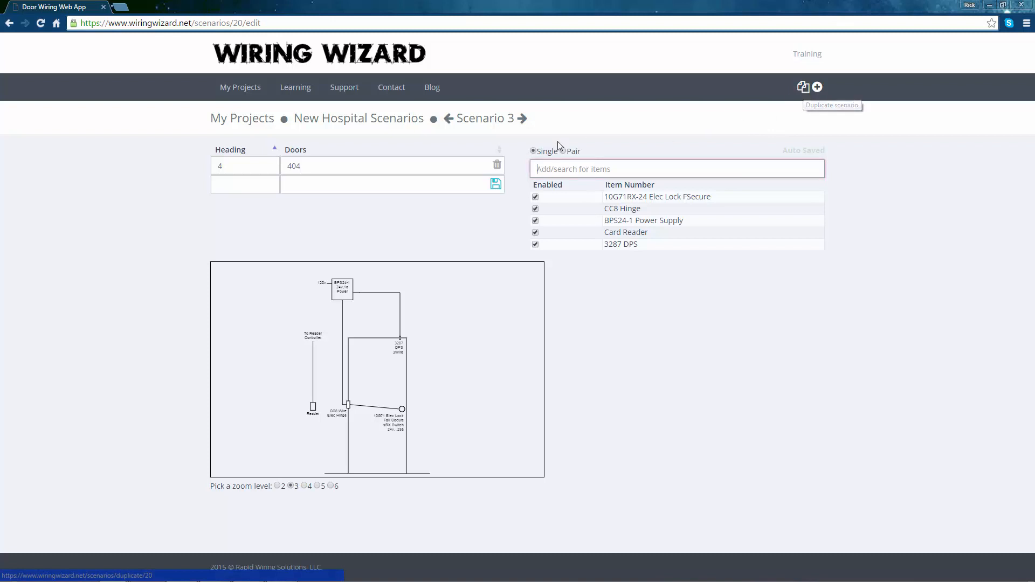
Step: Return to the New Hospital scenario list and search it for 10g, followed by 679
{"action": "left_click", "coordinate": [353, 120]}
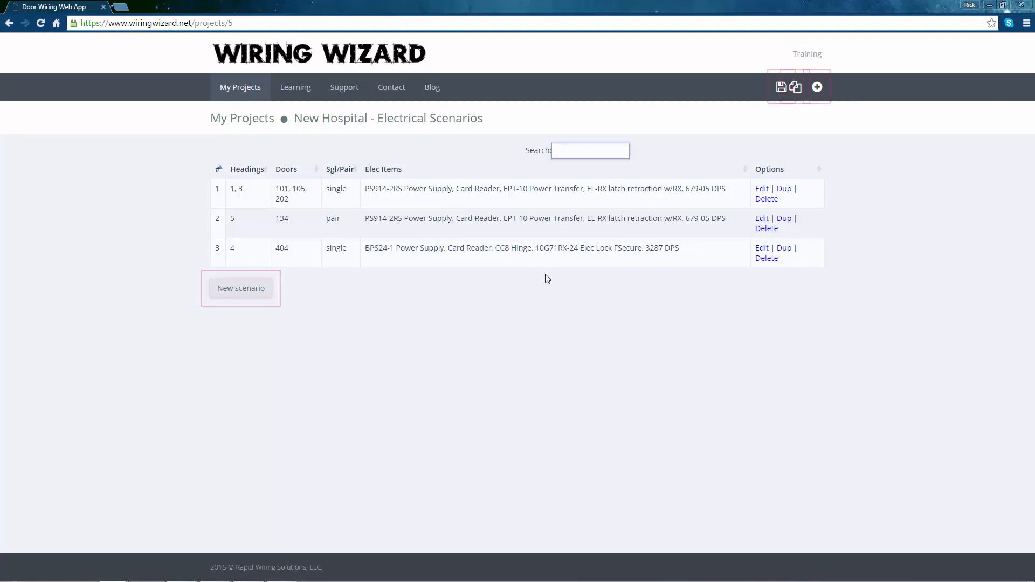
{"action": "type", "text": "0g"}
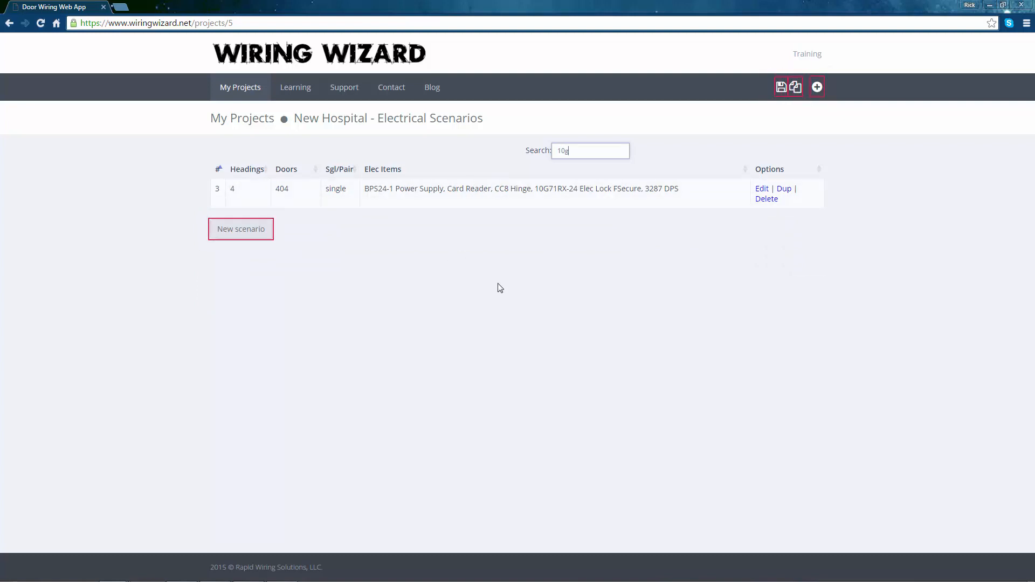
{"action": "key", "text": "BackSpace"}
{"action": "key", "text": "BackSpace"}
{"action": "key", "text": "BackSpace"}
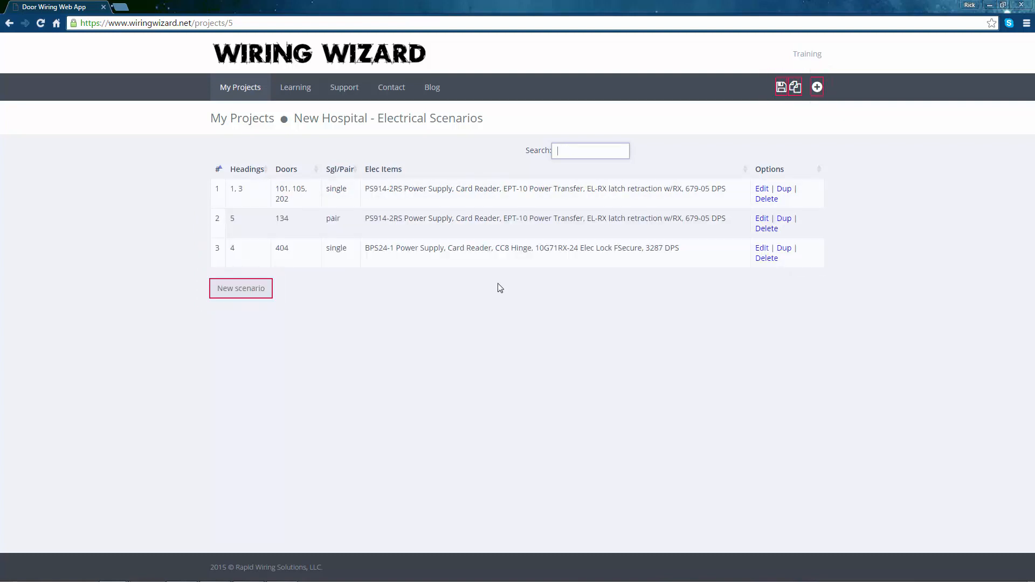
{"action": "type", "text": "679"}
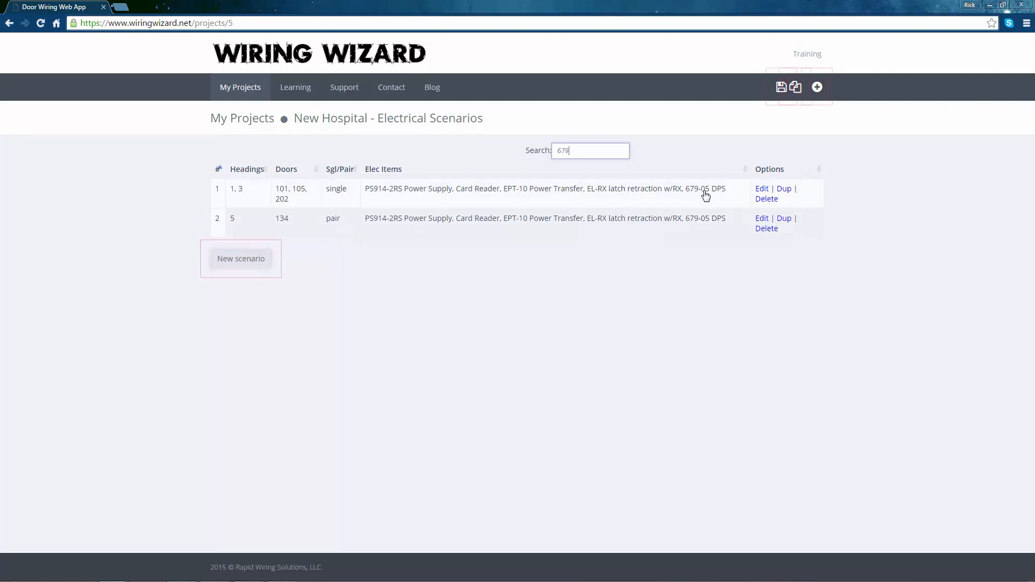
Step: Search the scenario list for door 134 instead and open its scenario
{"action": "key", "text": "BackSpace"}
{"action": "key", "text": "BackSpace"}
{"action": "key", "text": "BackSpace"}
{"action": "type", "text": "134"}
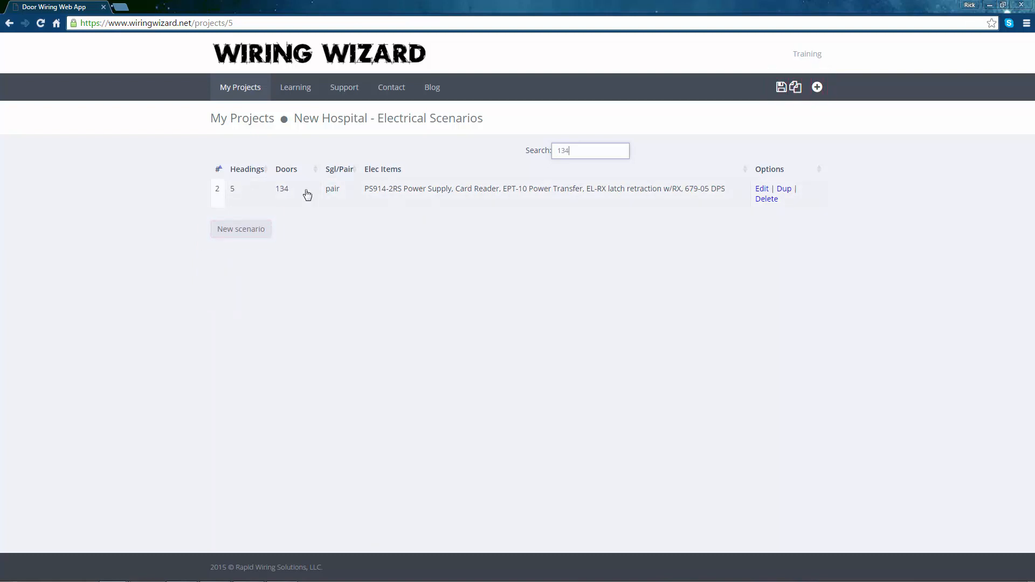
{"action": "left_click", "coordinate": [448, 194]}
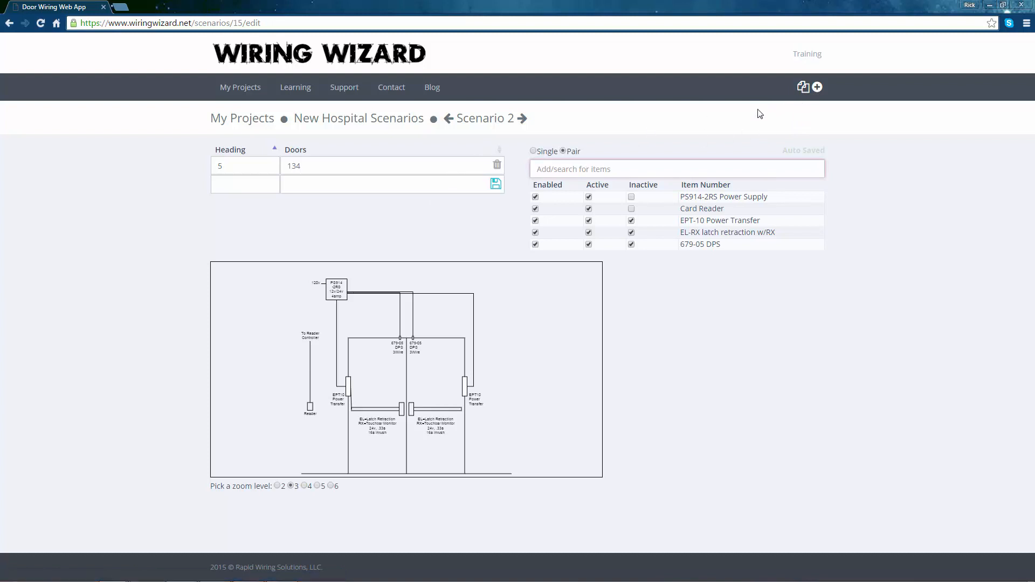
Step: Go to Scenario 3 and save a second row with heading 8 and doors 333, 325, 419
{"action": "left_click", "coordinate": [450, 124]}
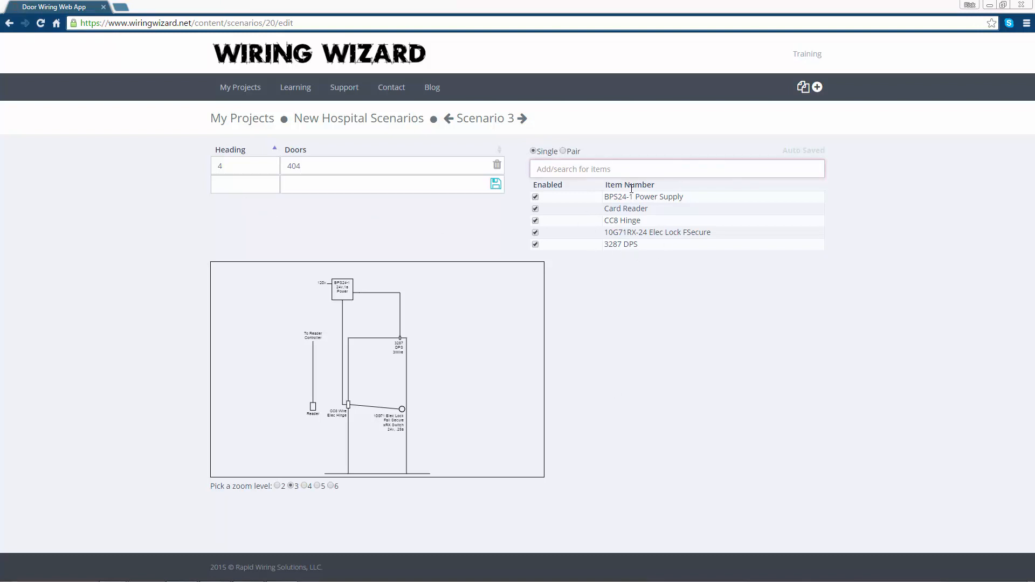
{"action": "left_click", "coordinate": [249, 183]}
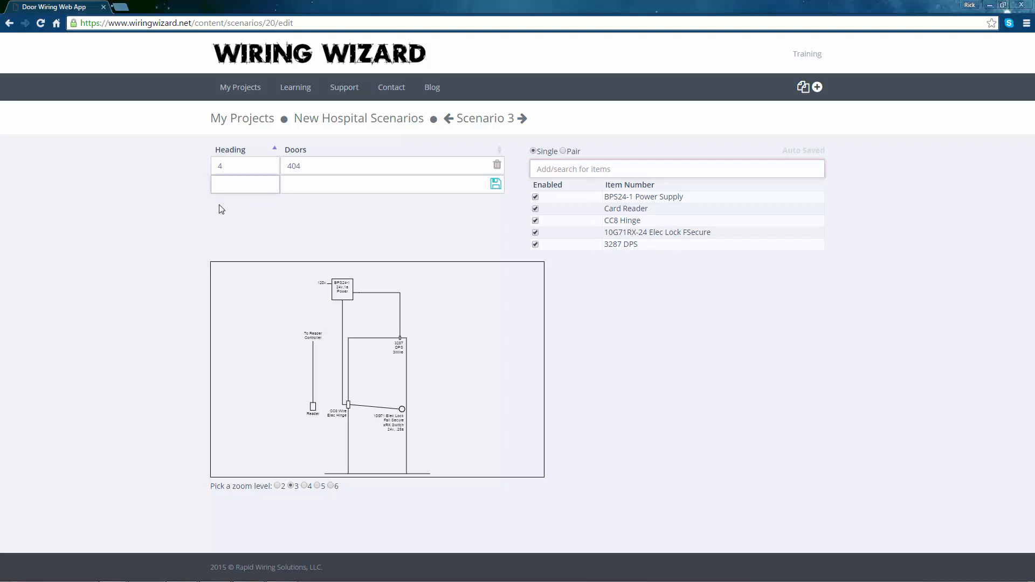
{"action": "type", "text": "8"}
{"action": "key", "text": "Tab"}
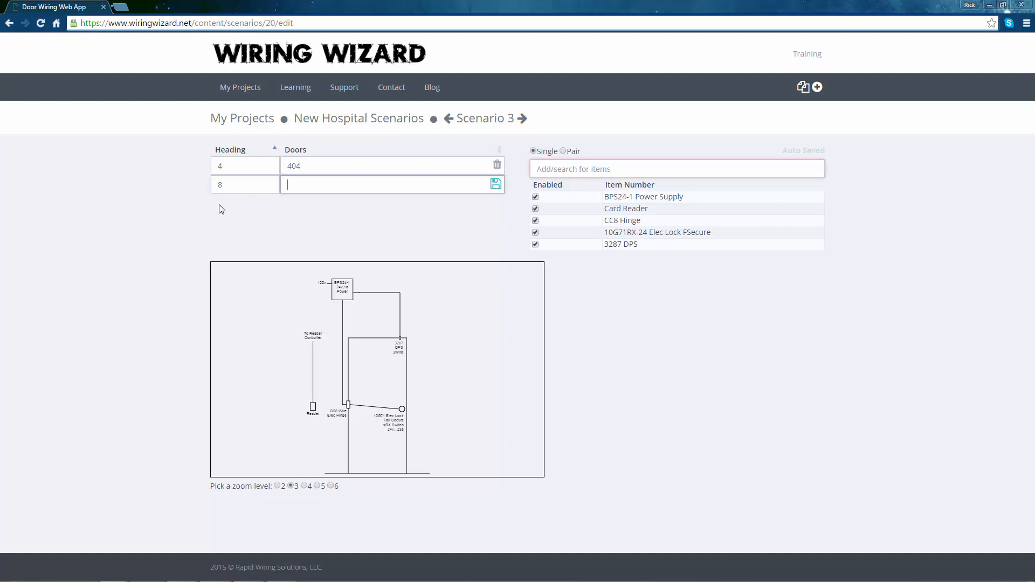
{"action": "type", "text": "333, 325, 419"}
{"action": "left_click", "coordinate": [493, 185]}
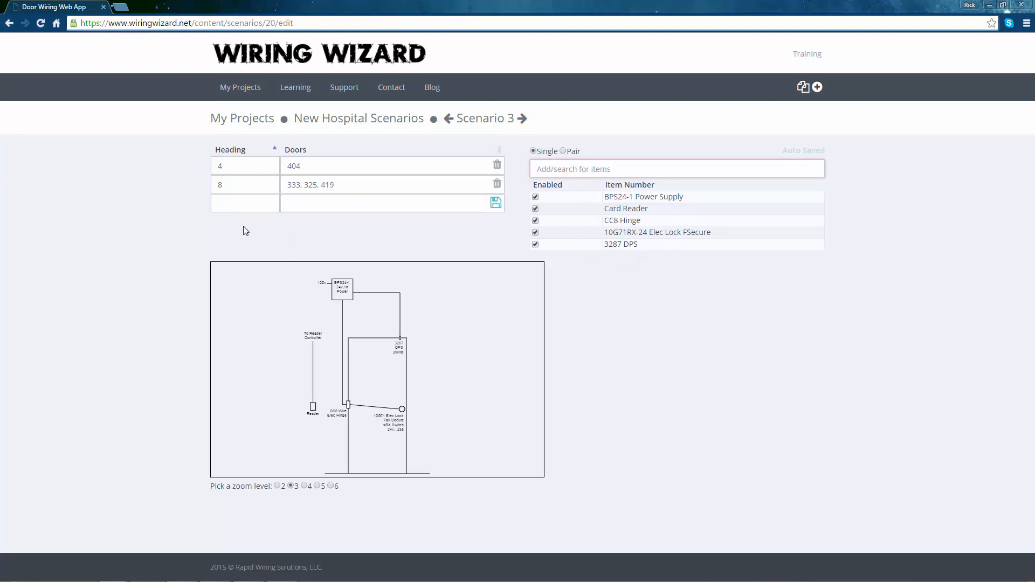
Step: Save a third row in Scenario 3 with heading 25 and doors 602, 534
{"action": "left_click", "coordinate": [243, 206]}
{"action": "key", "text": "Tab"}
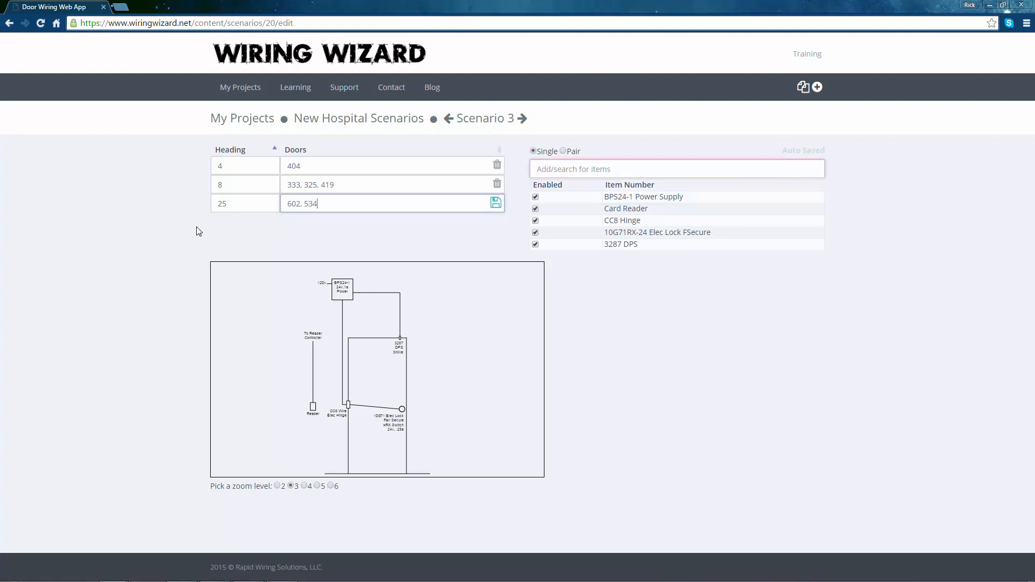
{"action": "left_click", "coordinate": [492, 208]}
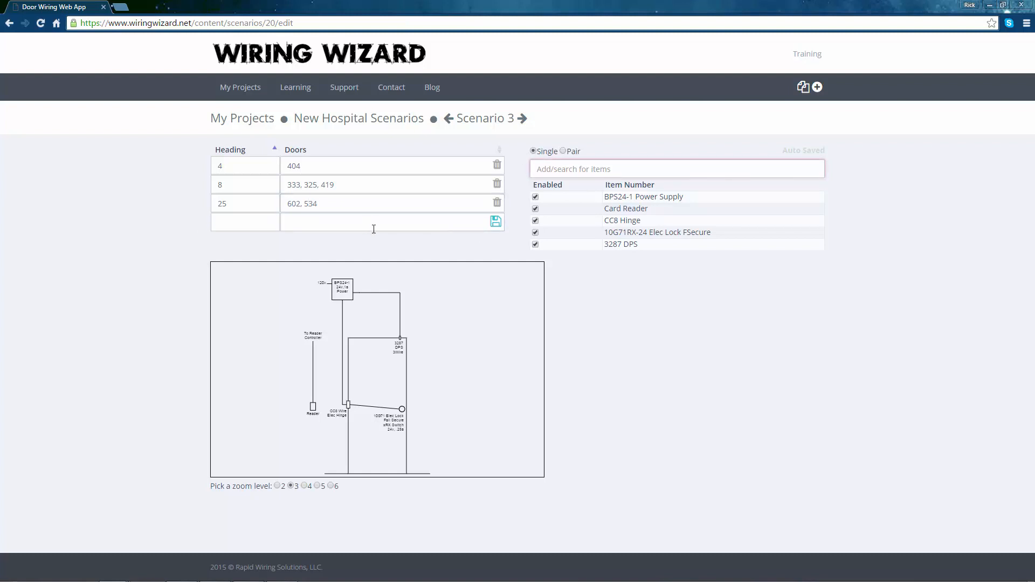